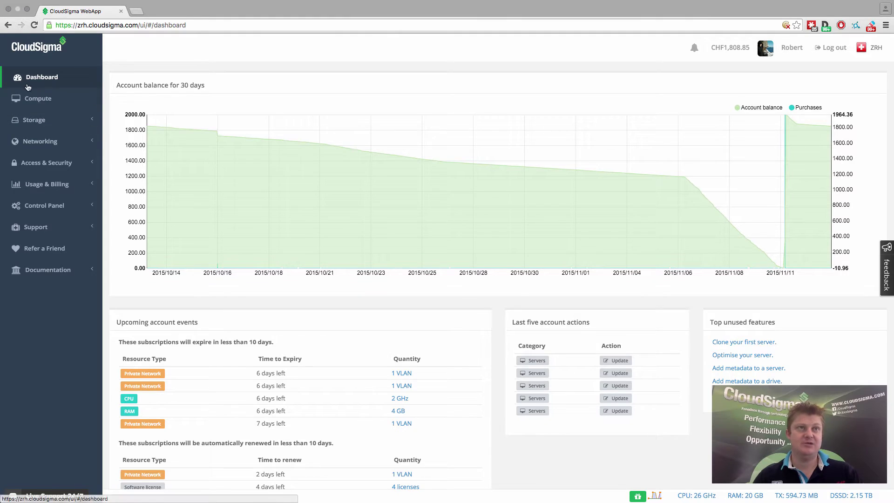
Step: From Compute, open the 'tutorial' server's Network tab to list its private VLAN and public static IP
{"action": "left_click", "coordinate": [36, 104]}
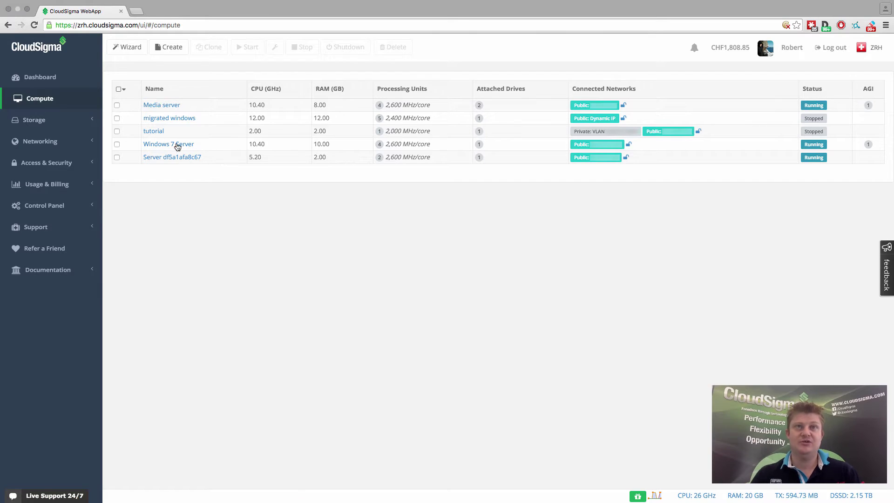
{"action": "left_click", "coordinate": [154, 131]}
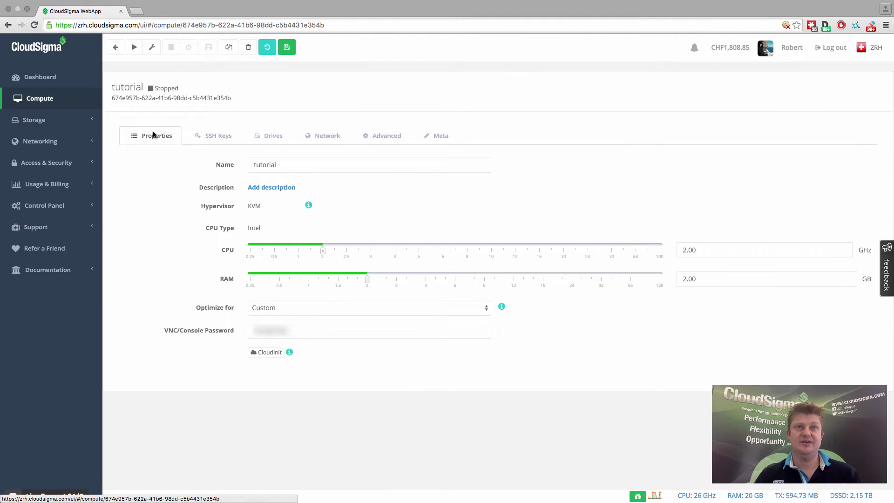
{"action": "left_click", "coordinate": [332, 135]}
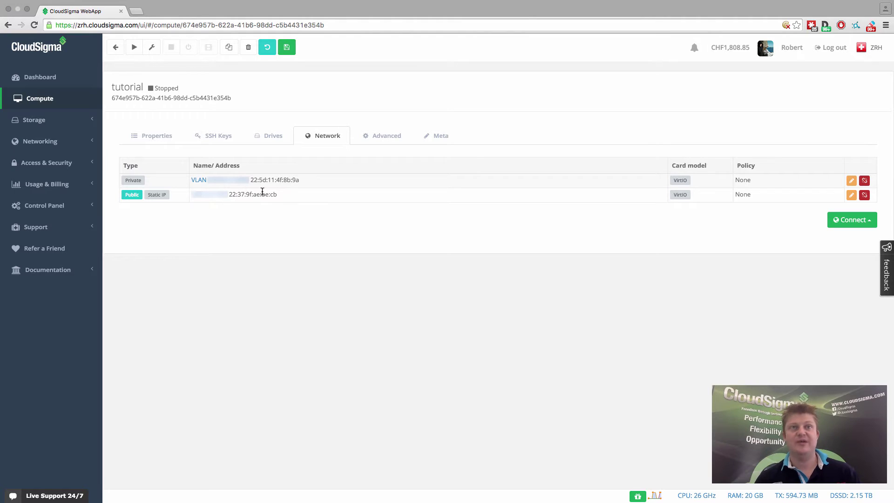
Step: Go to Networking > Policies, preview the Create policy form, and return to the policies list
{"action": "left_click", "coordinate": [70, 162]}
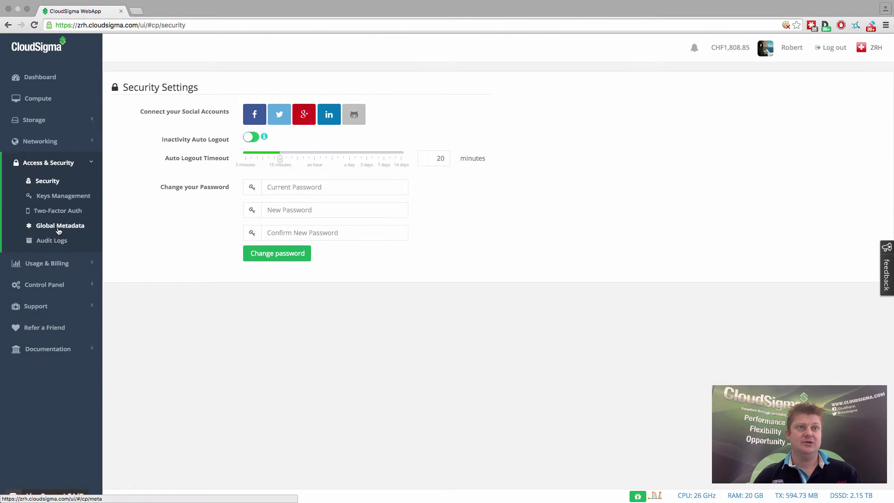
{"action": "left_click", "coordinate": [38, 141]}
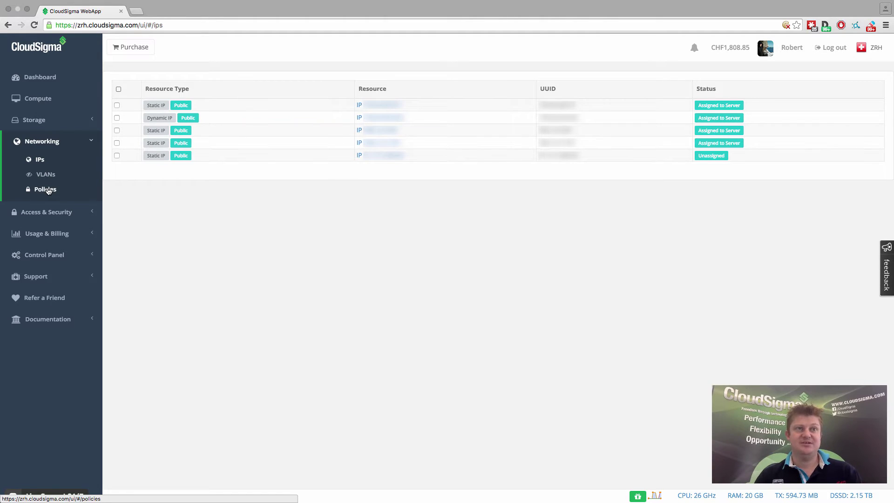
{"action": "left_click", "coordinate": [48, 190]}
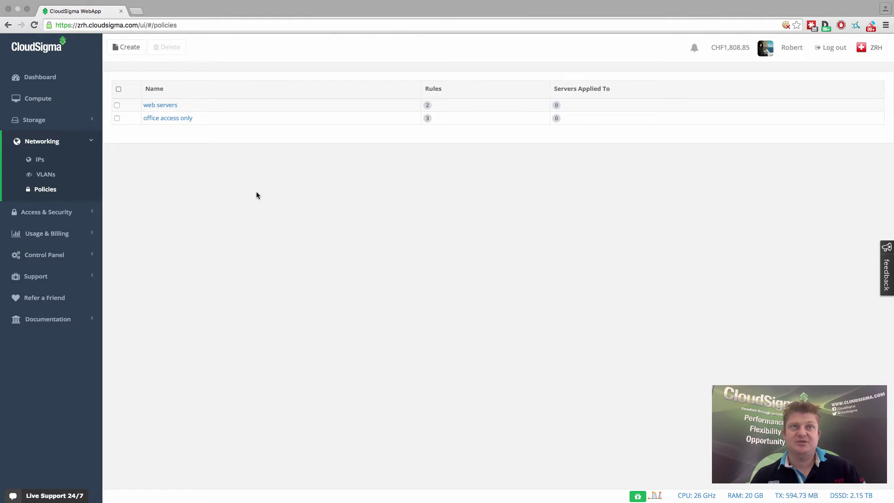
{"action": "left_click", "coordinate": [131, 49]}
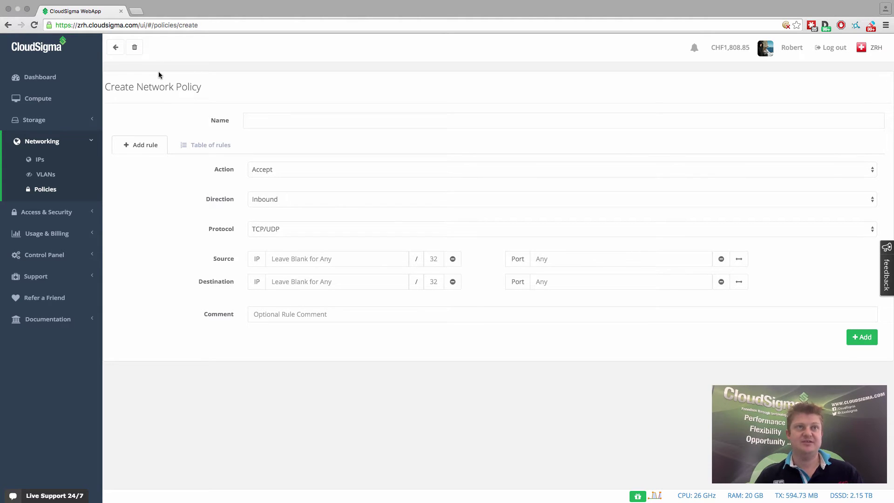
{"action": "left_click", "coordinate": [116, 47]}
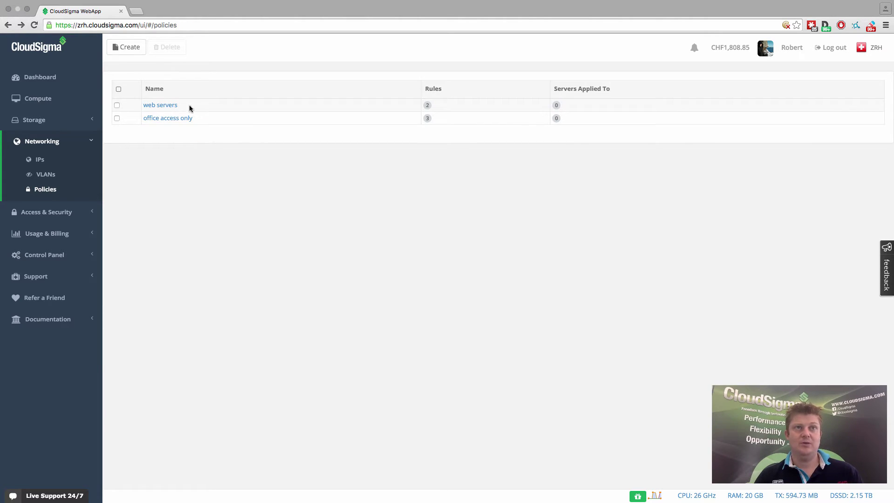
{"action": "mouse_move", "coordinate": [164, 120]}
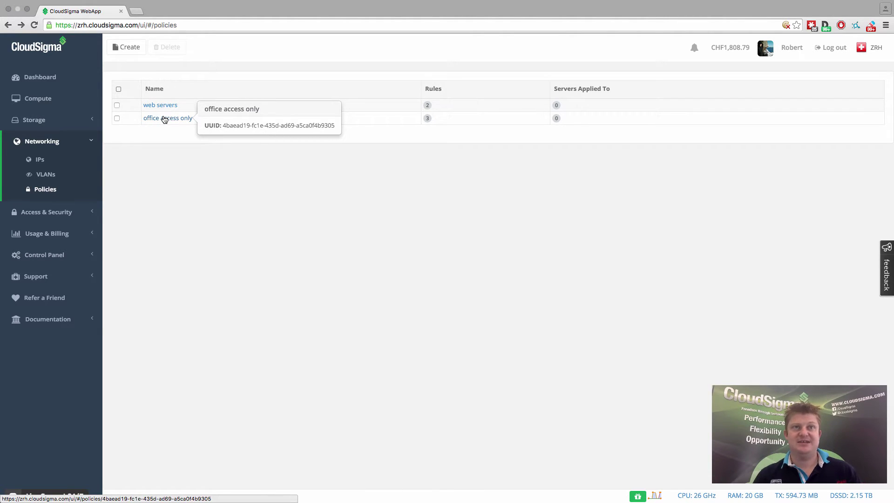
Step: Open the 'office access only' policy to view its three rules
{"action": "left_click", "coordinate": [164, 119]}
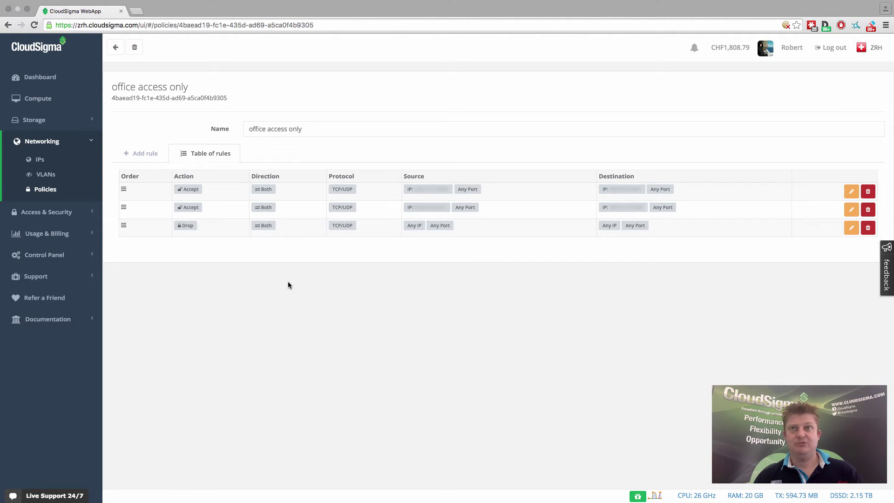
{"action": "left_click", "coordinate": [148, 158]}
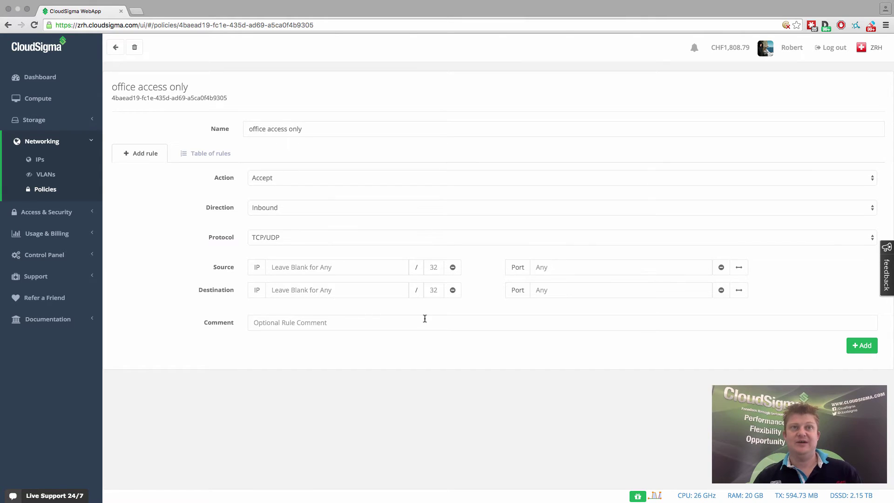
{"action": "left_click", "coordinate": [310, 182]}
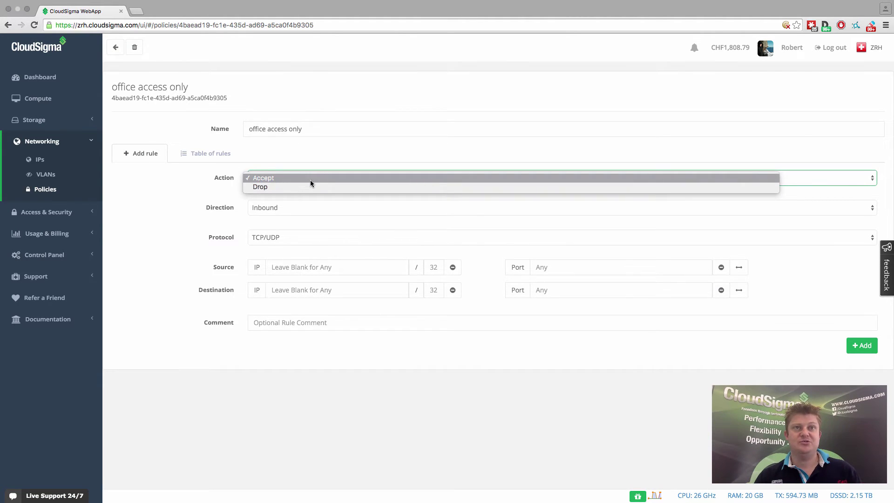
{"action": "left_click", "coordinate": [310, 179]}
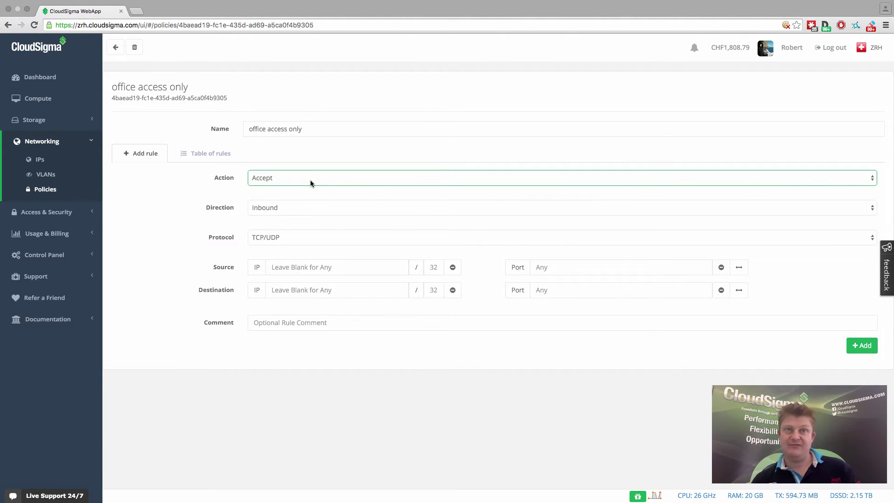
{"action": "left_click", "coordinate": [297, 207]}
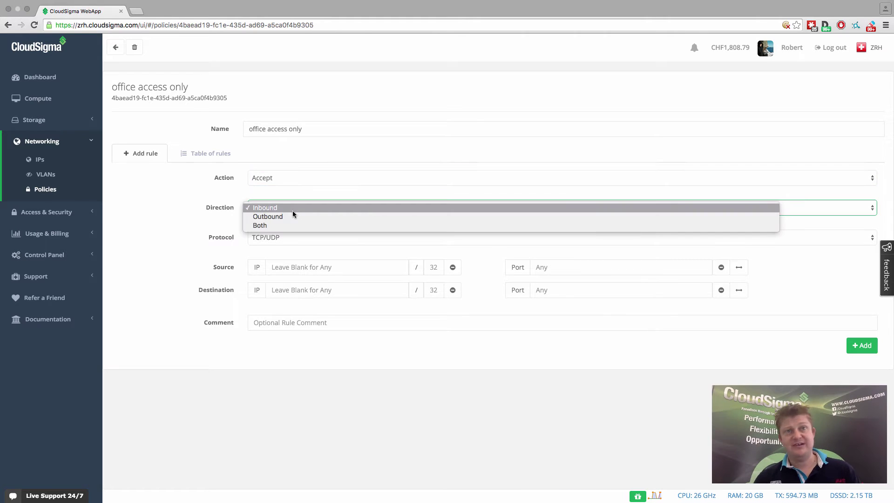
{"action": "left_click", "coordinate": [209, 211]}
{"action": "left_click", "coordinate": [293, 236]}
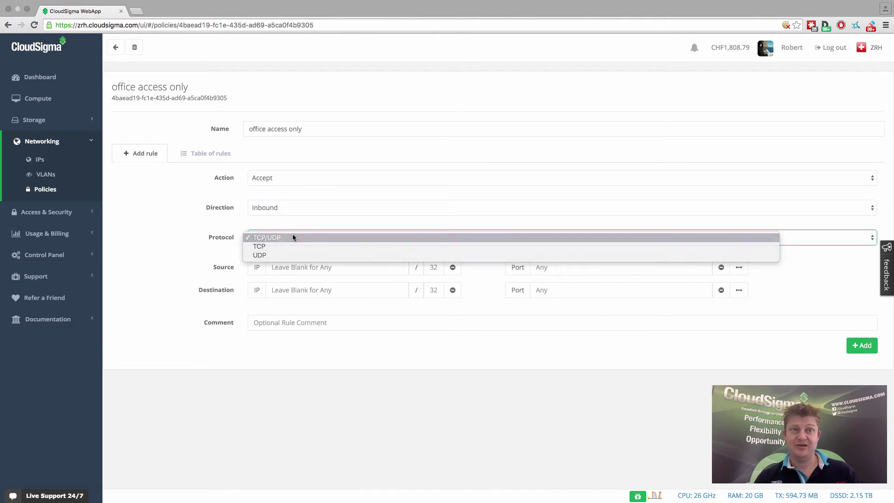
{"action": "left_click", "coordinate": [293, 238]}
{"action": "left_click", "coordinate": [222, 265]}
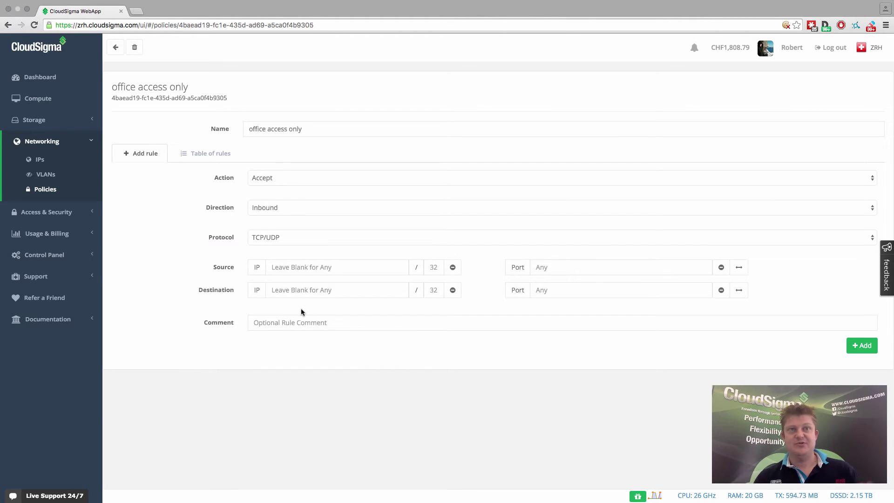
{"action": "left_click", "coordinate": [267, 322]}
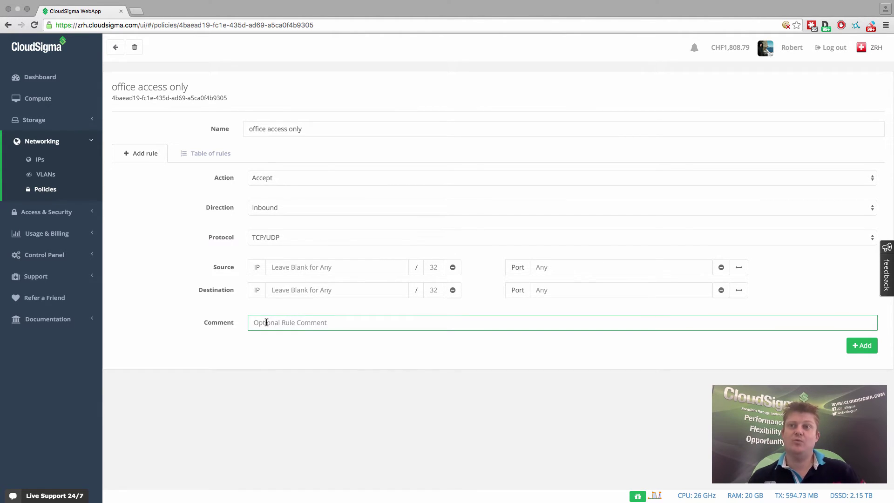
{"action": "left_click", "coordinate": [171, 212]}
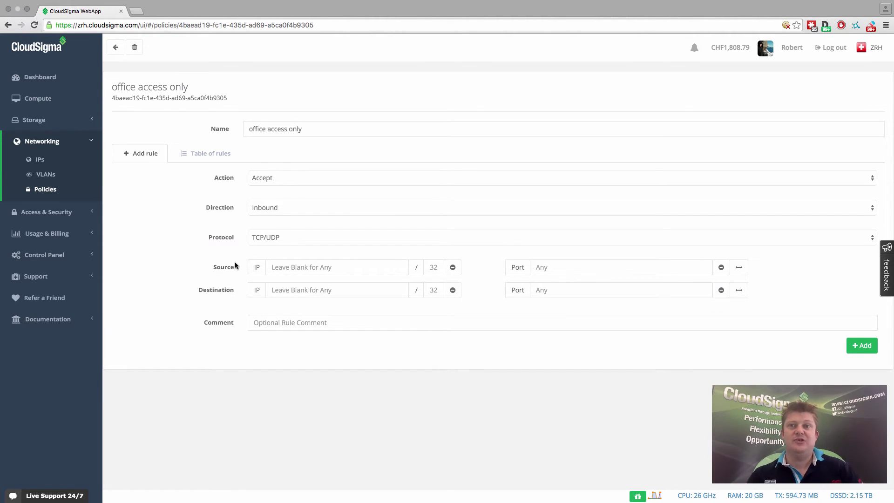
{"action": "left_click", "coordinate": [200, 158]}
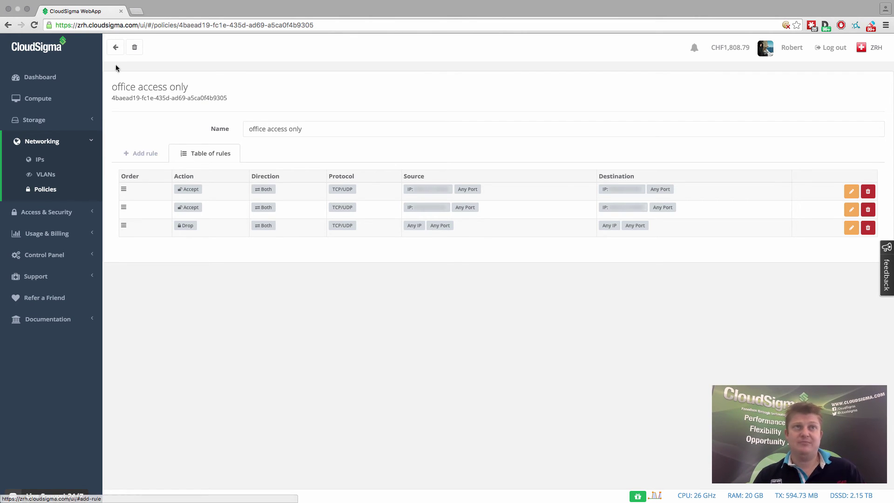
Step: Review the 'web servers' policy's two rules, then return to the Compute server list
{"action": "left_click", "coordinate": [115, 47]}
{"action": "left_click", "coordinate": [160, 106]}
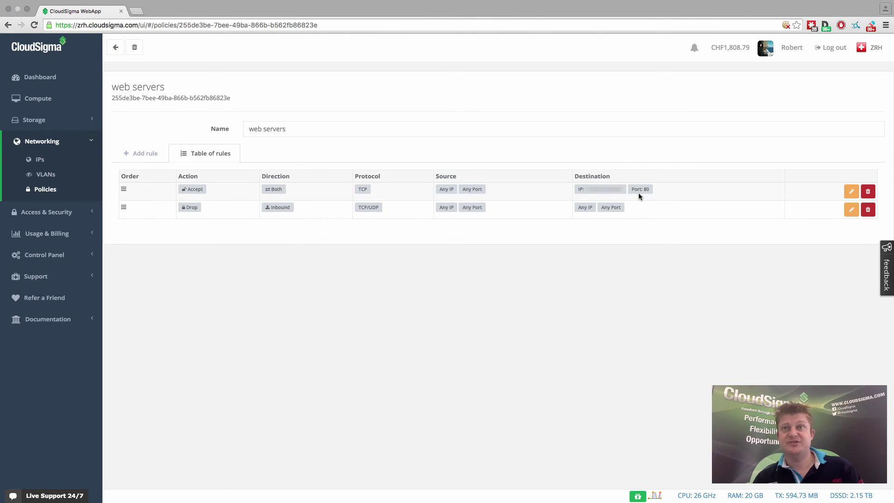
{"action": "left_click", "coordinate": [117, 47]}
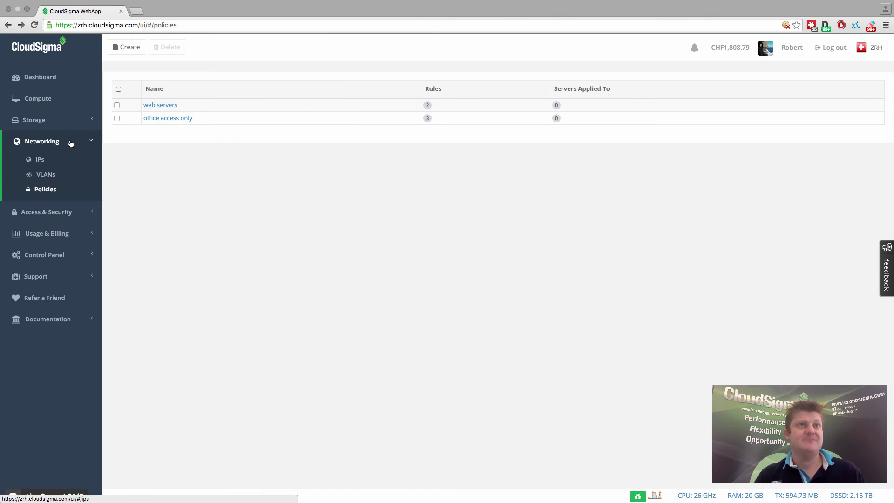
{"action": "left_click", "coordinate": [47, 104]}
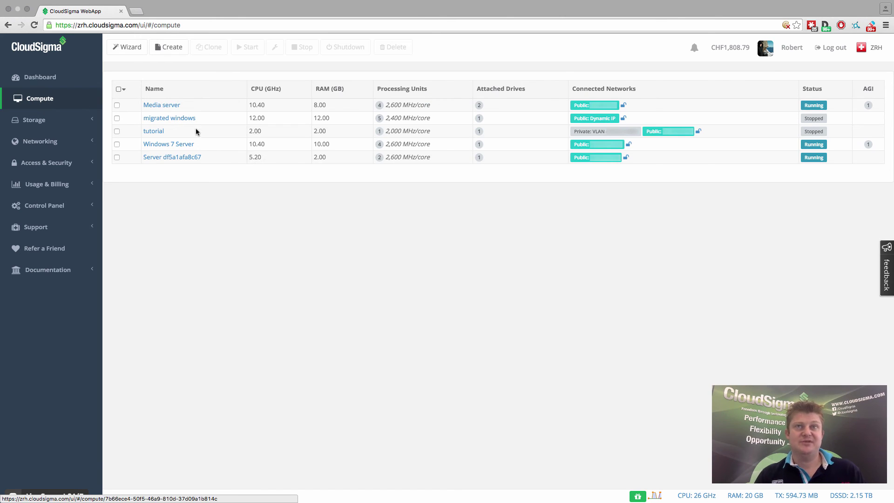
Step: Edit the tutorial server's public static-IP interface and choose the 'office access only' network policy
{"action": "left_click", "coordinate": [159, 132]}
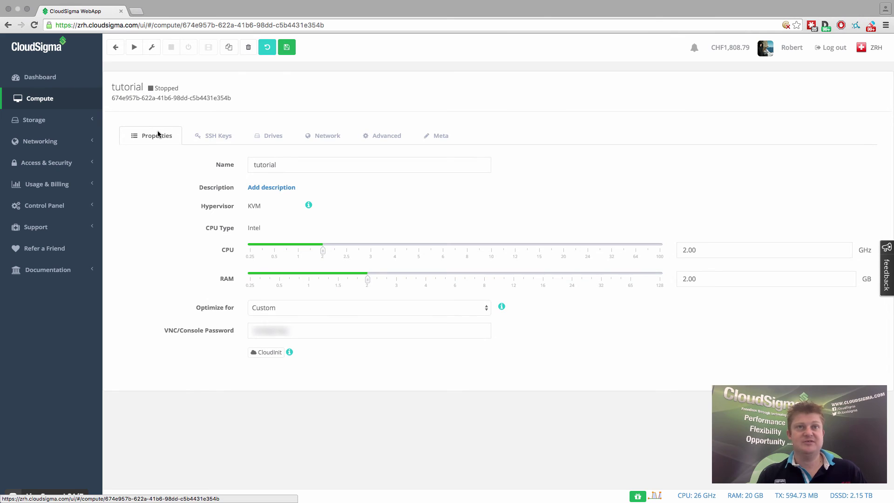
{"action": "left_click", "coordinate": [334, 135]}
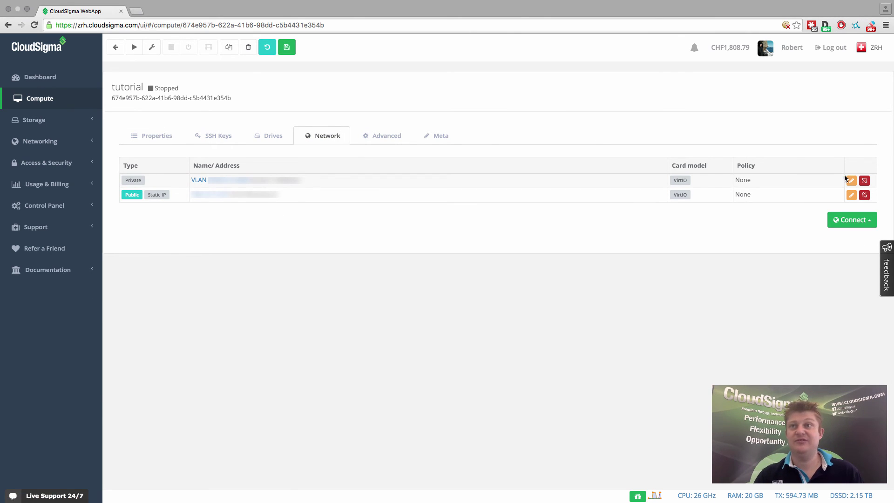
{"action": "left_click", "coordinate": [851, 195]}
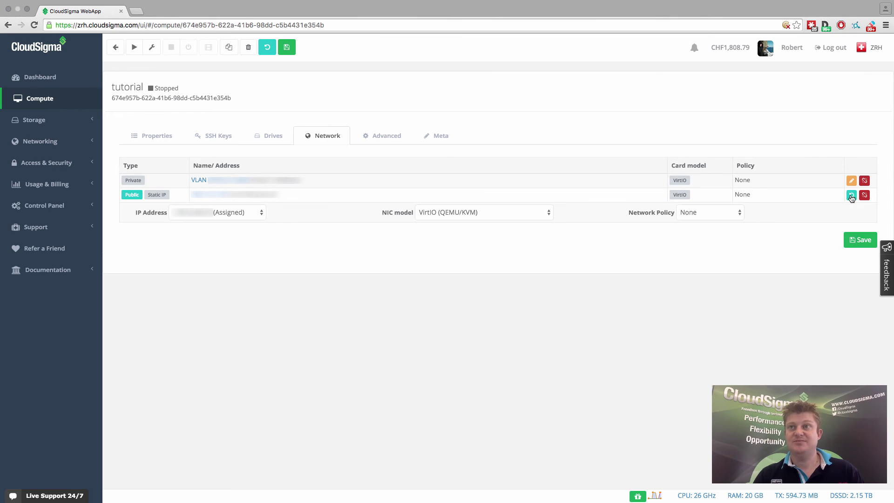
{"action": "left_click", "coordinate": [706, 215]}
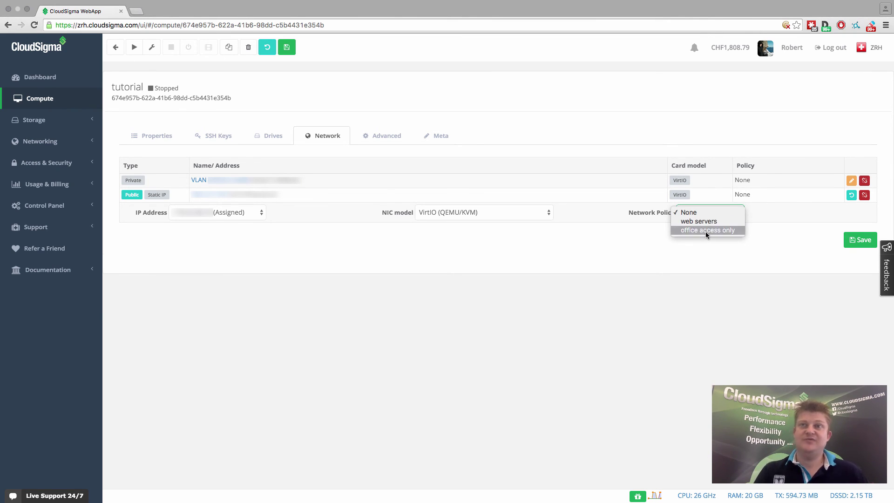
{"action": "left_click", "coordinate": [706, 230]}
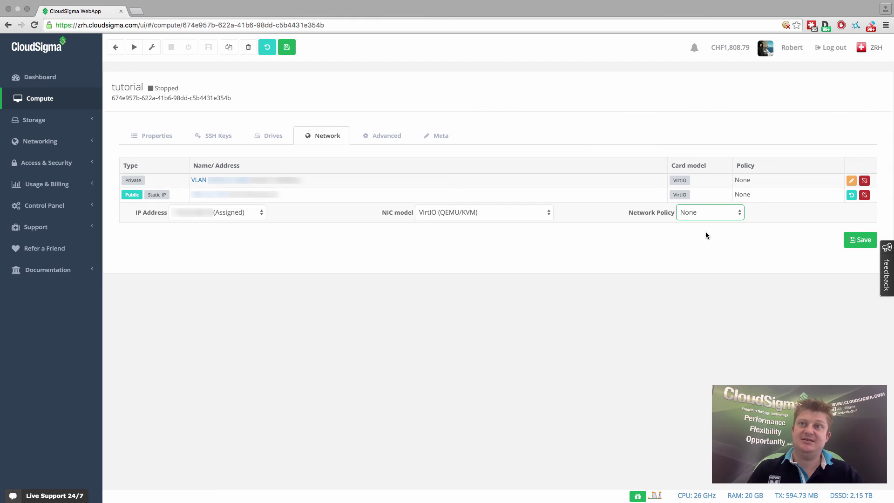
Step: Save the public interface with 'office access only' applied, then open the Live Support 24/7 chat
{"action": "left_click", "coordinate": [859, 238]}
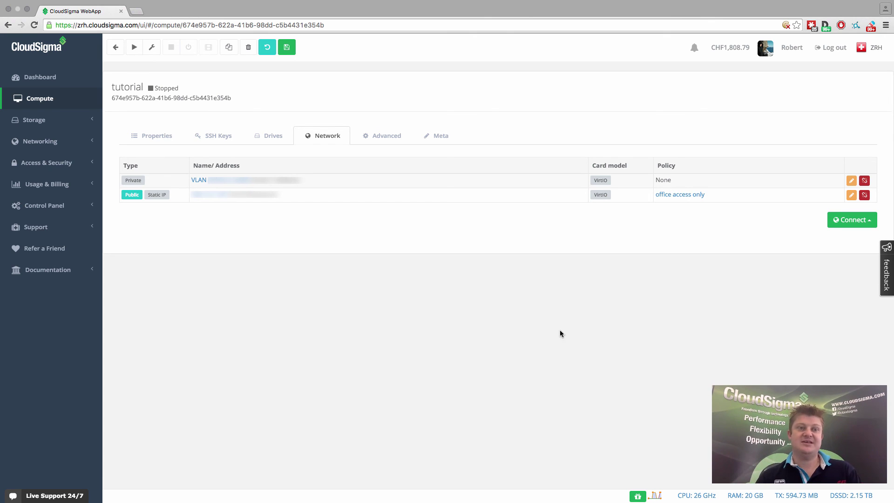
{"action": "left_click", "coordinate": [62, 497]}
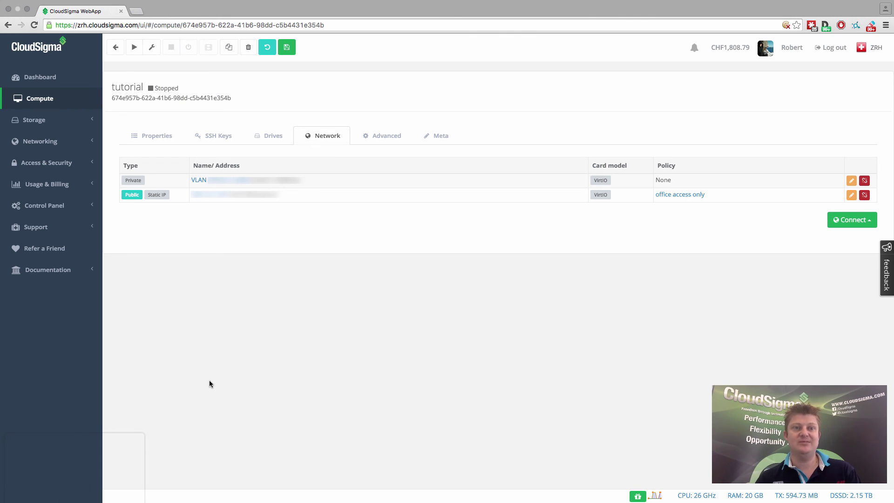